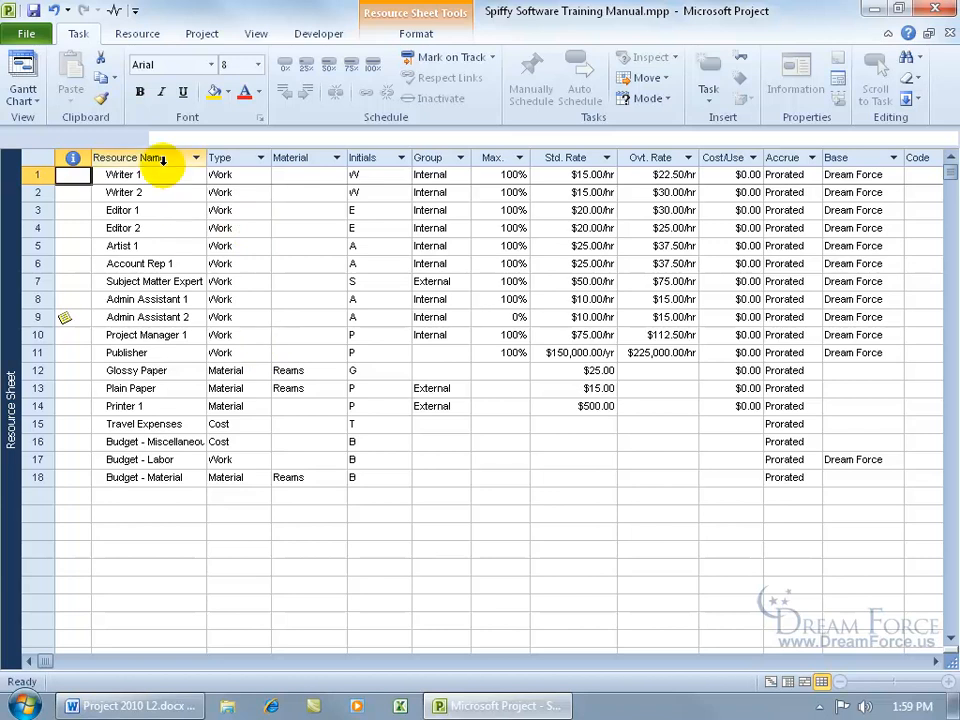
In Writer 1's resource information, fill cost rate table B with a standard rate of 13.50 and an overtime rate of 20
double_click(164, 176)
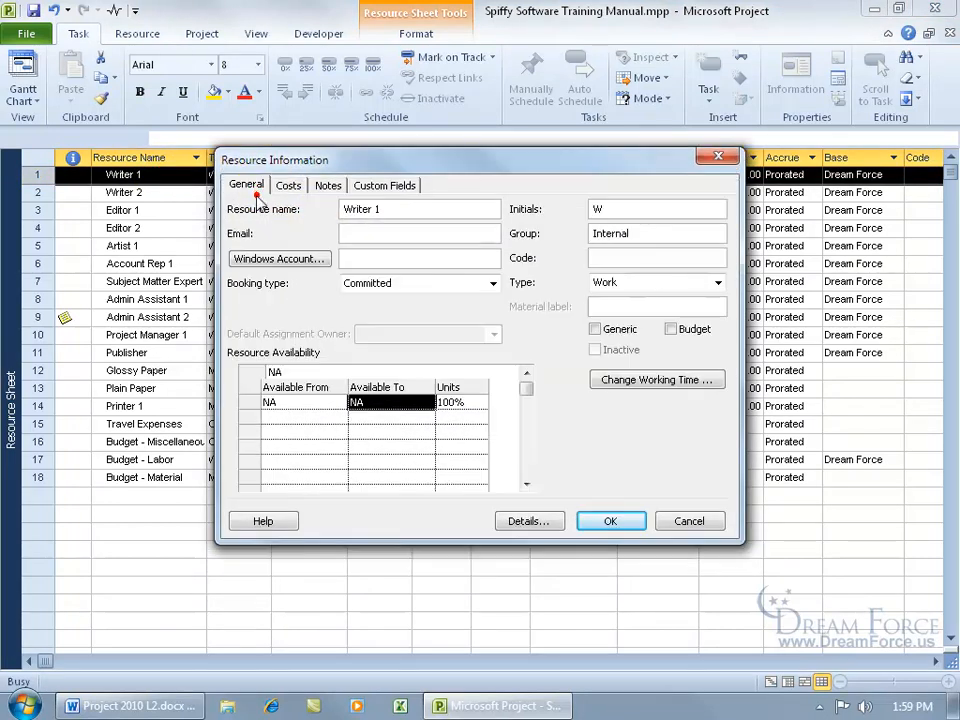
left_click(288, 186)
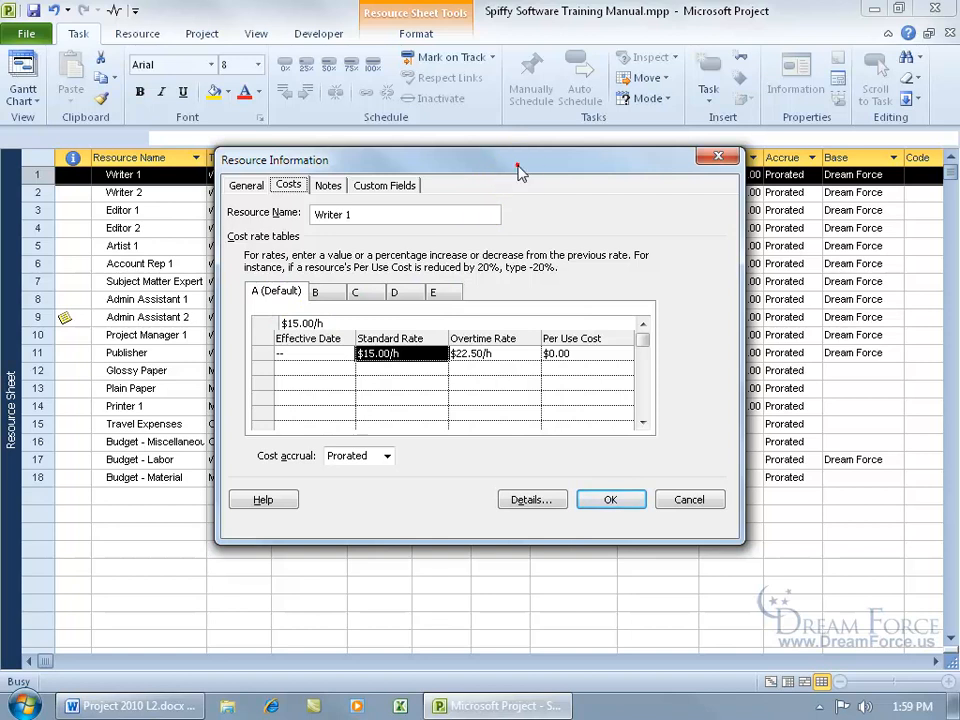
left_click_drag(518, 167, 508, 321)
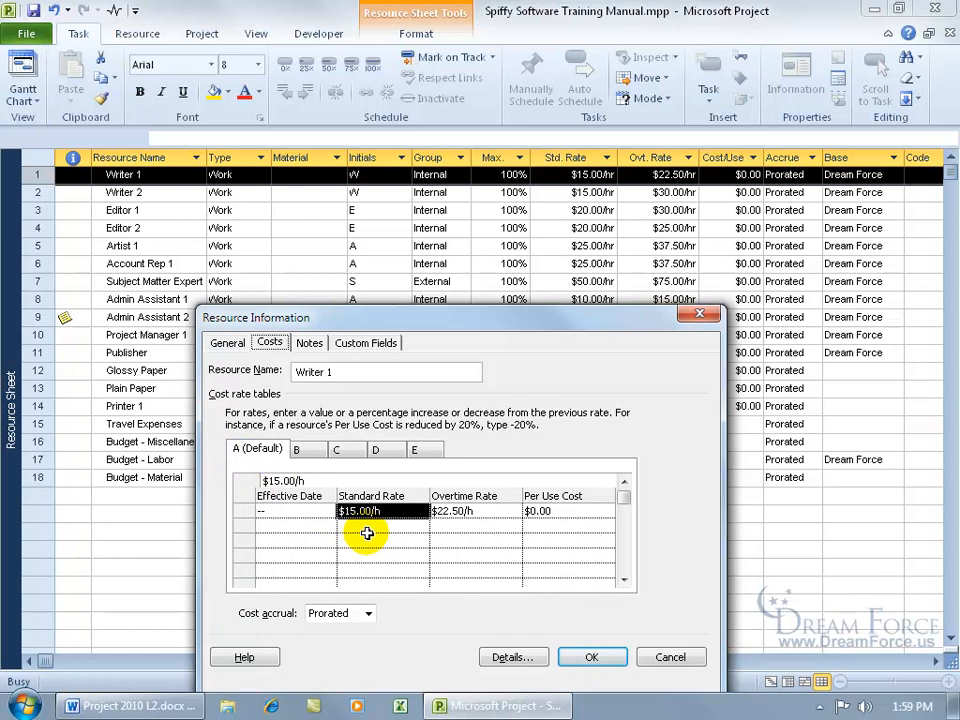
left_click(300, 452)
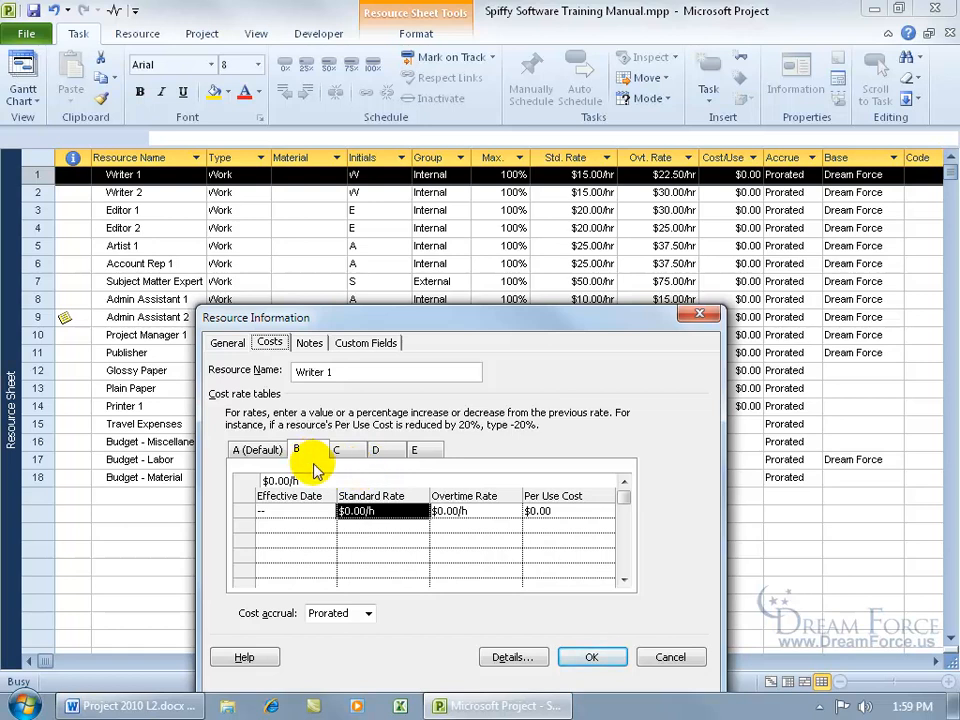
left_click(404, 512)
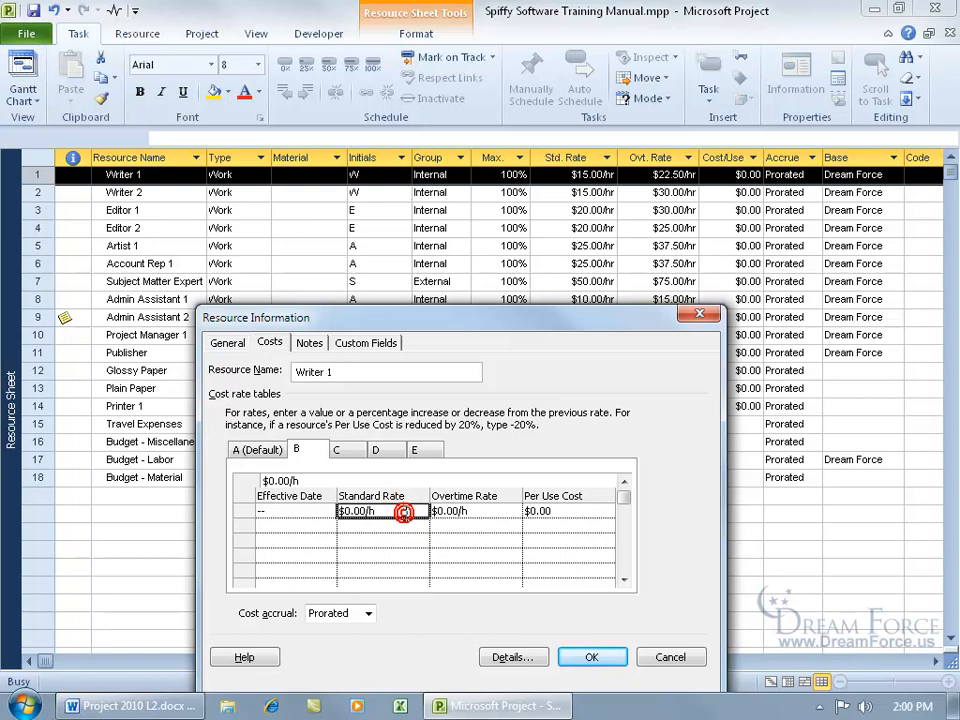
type("13.50")
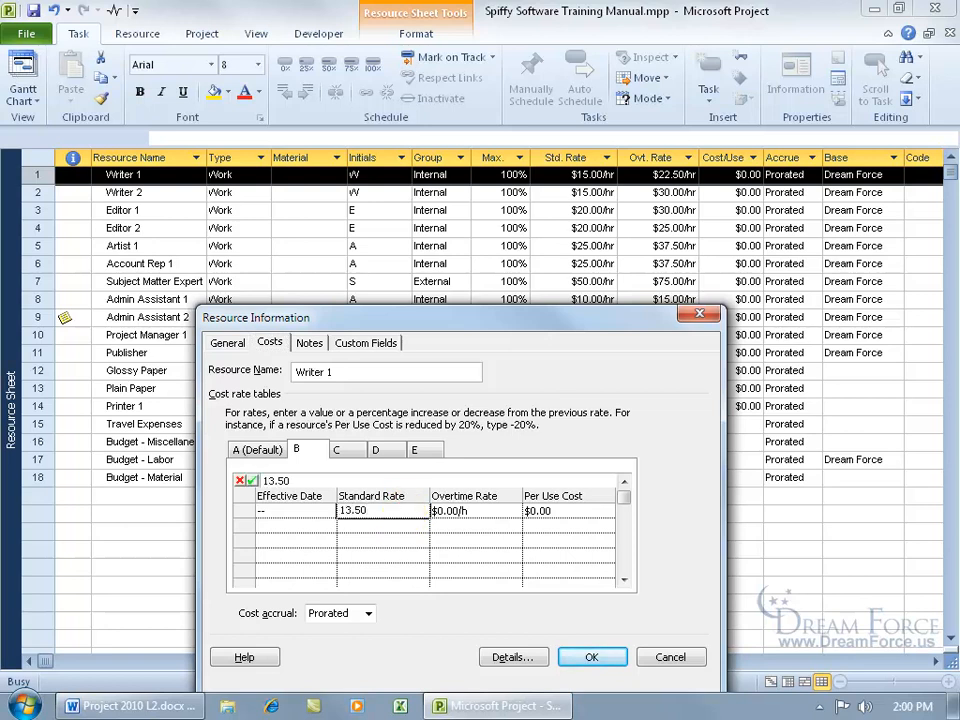
left_click(406, 512)
left_click(452, 511)
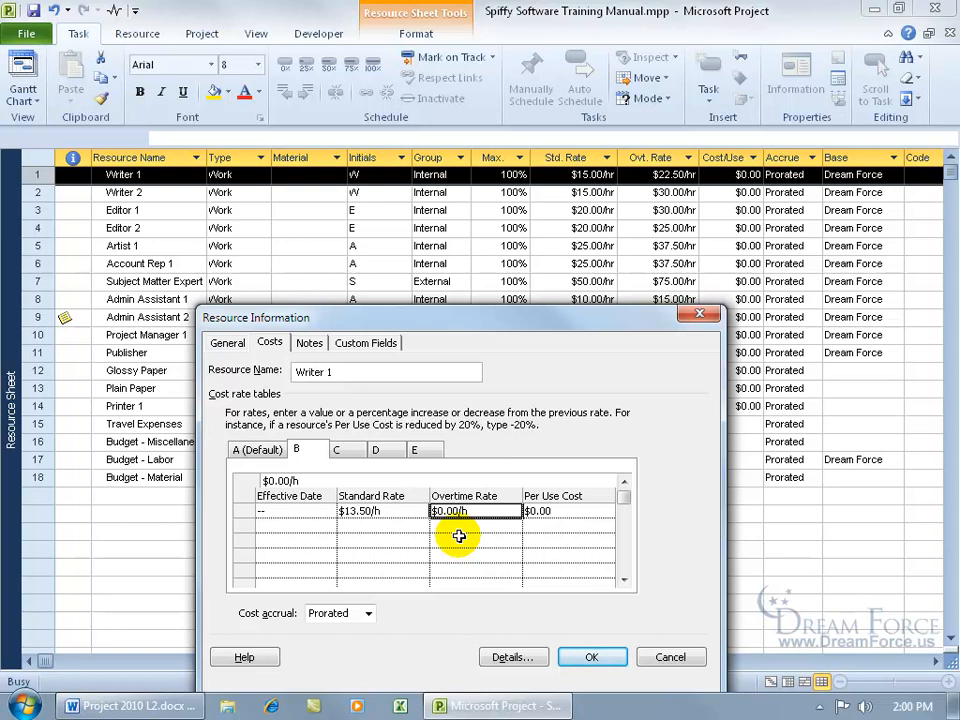
type("20")
key("Return")
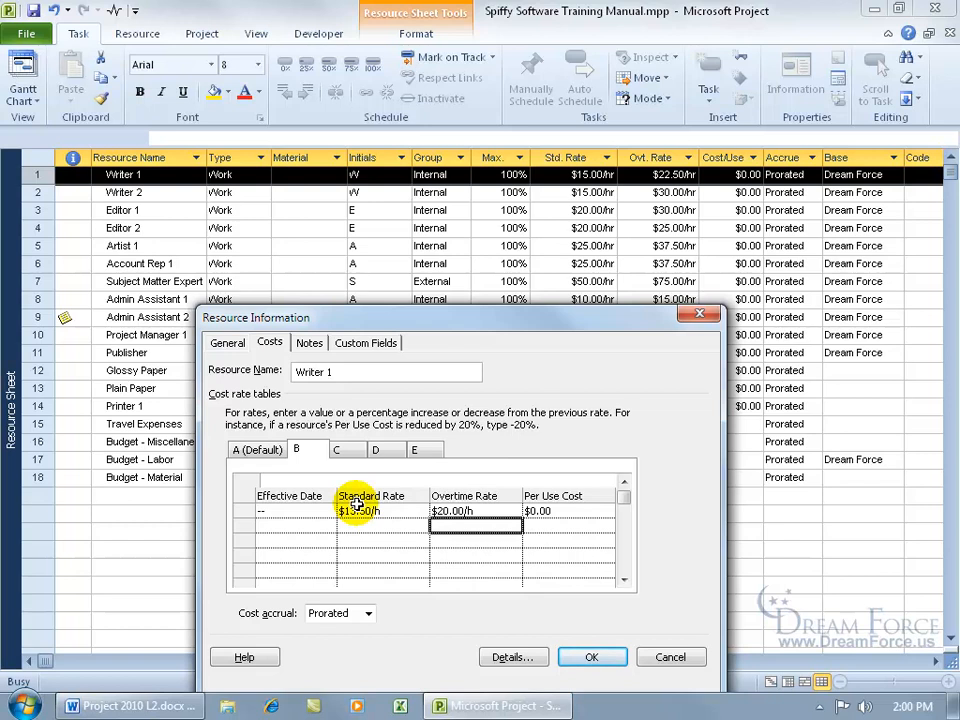
Add a new rate row to Writer 1's default cost rate table A with the effective date 9/15/10
left_click(258, 449)
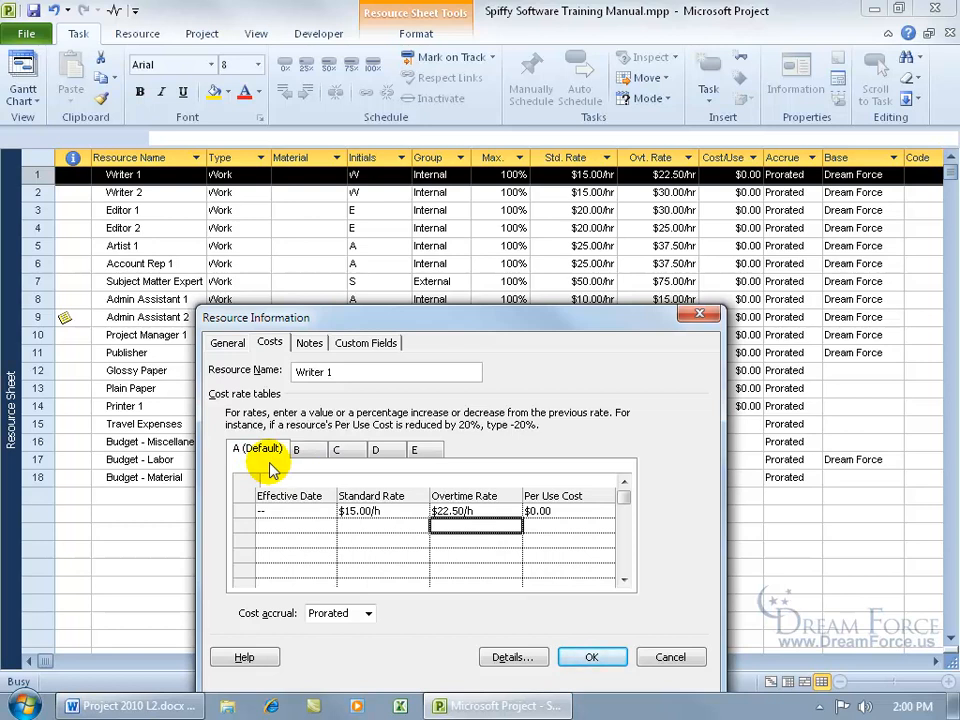
left_click(320, 526)
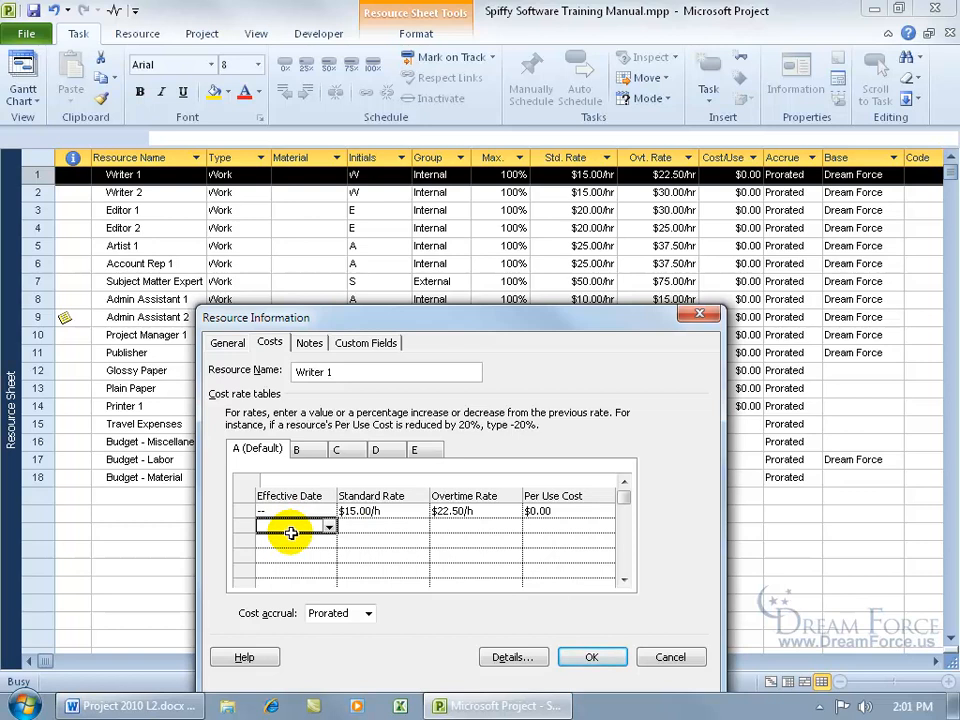
type("9/1")
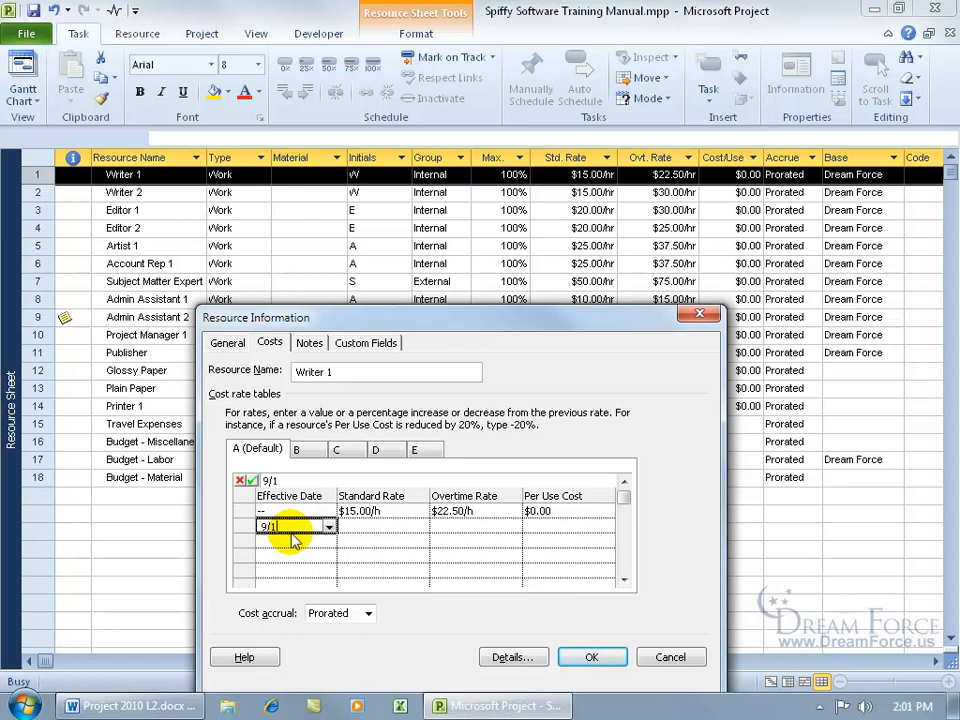
type("5/10")
key("Return")
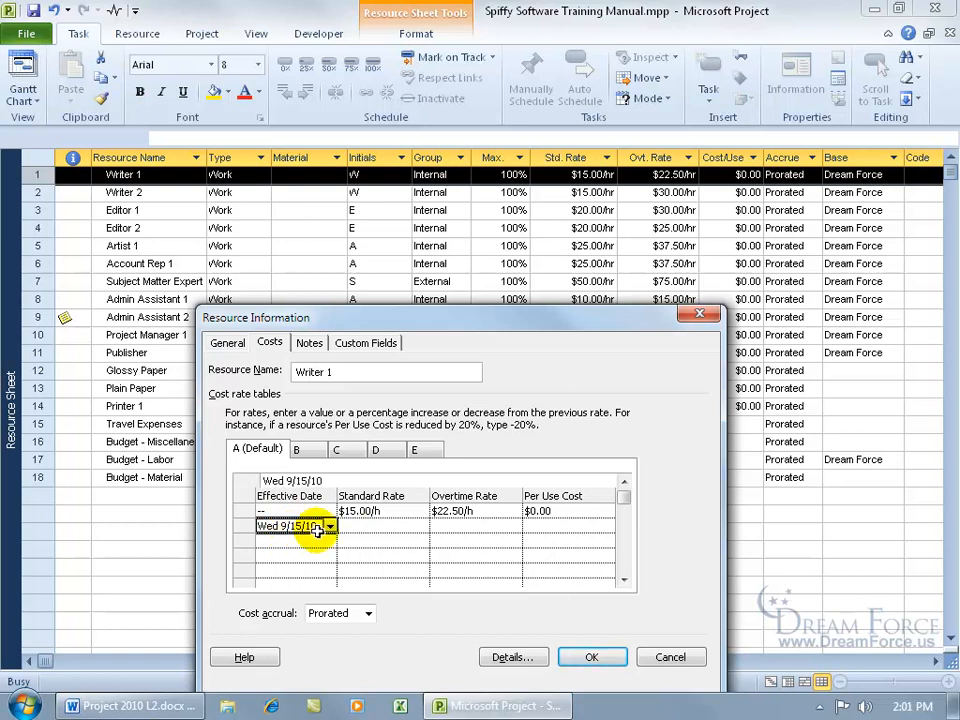
Enter the standard rate for the 9/15/10 row of table A as a +15% increase
left_click(380, 528)
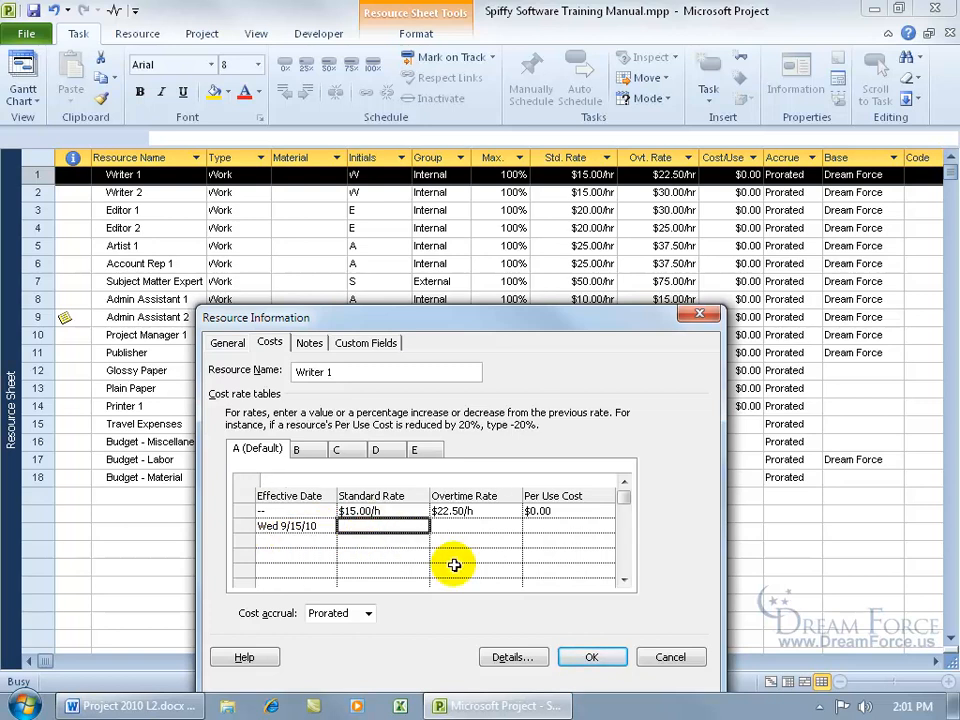
type("17.")
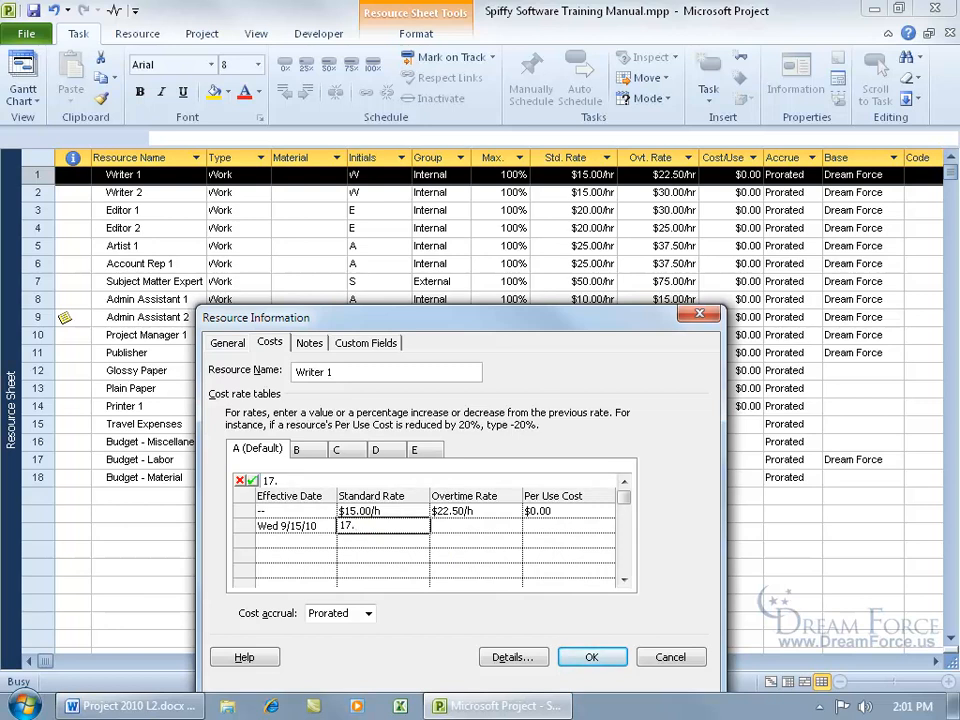
key("BackSpace")
key("BackSpace")
key("BackSpace")
type("+15%")
key("Return")
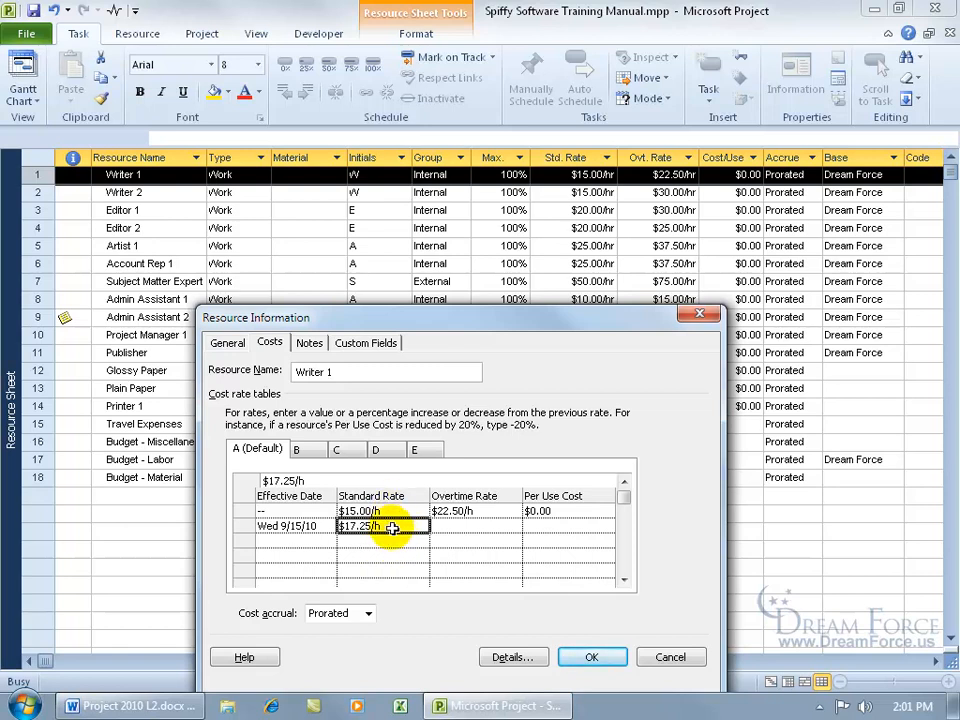
Enter the overtime rate for the 9/15/10 row of table A as +30% and save Writer 1's resource information
left_click(452, 527)
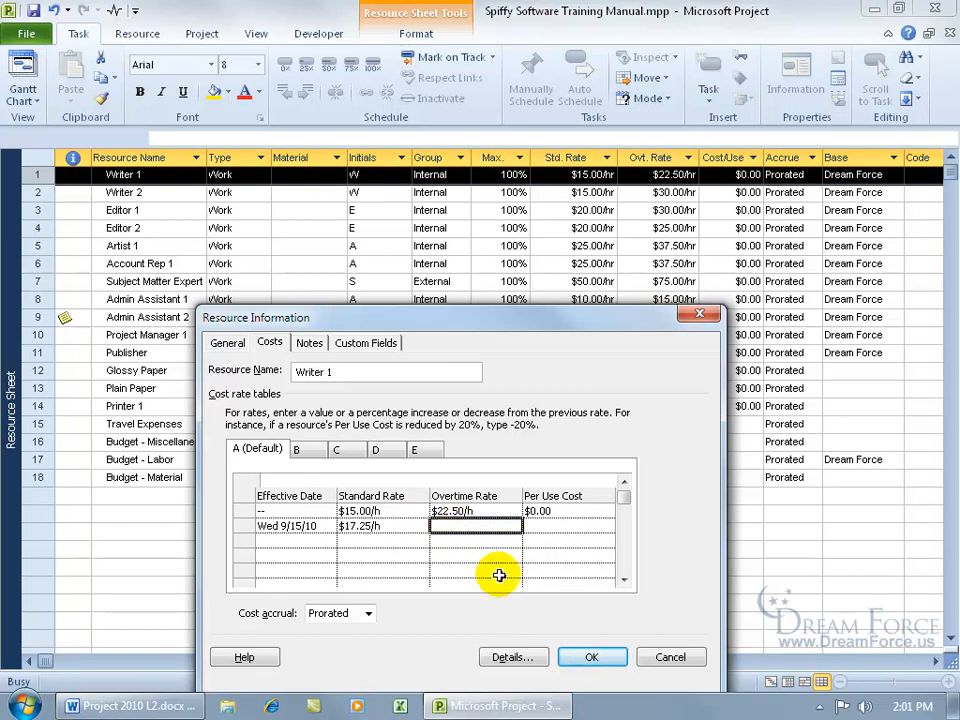
type("+")
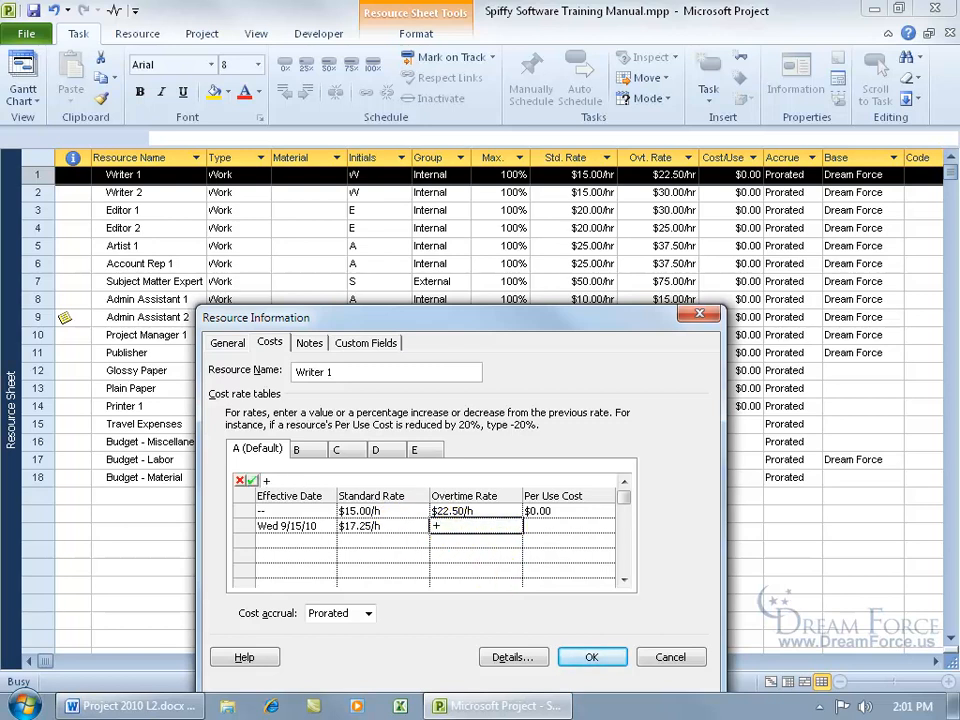
type("30%")
key("Return")
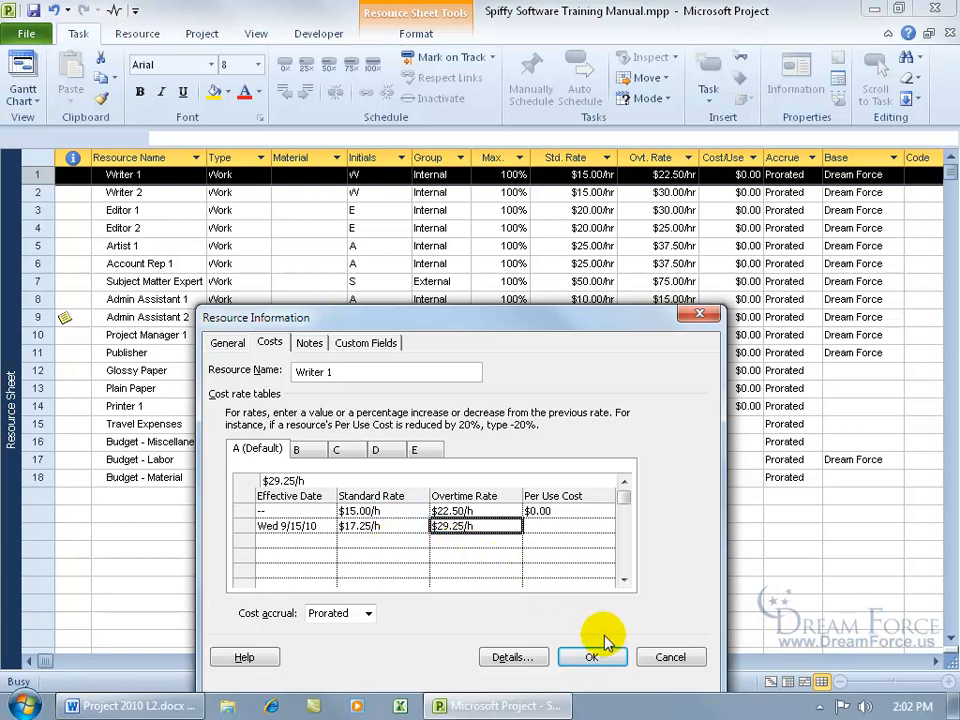
left_click(296, 449)
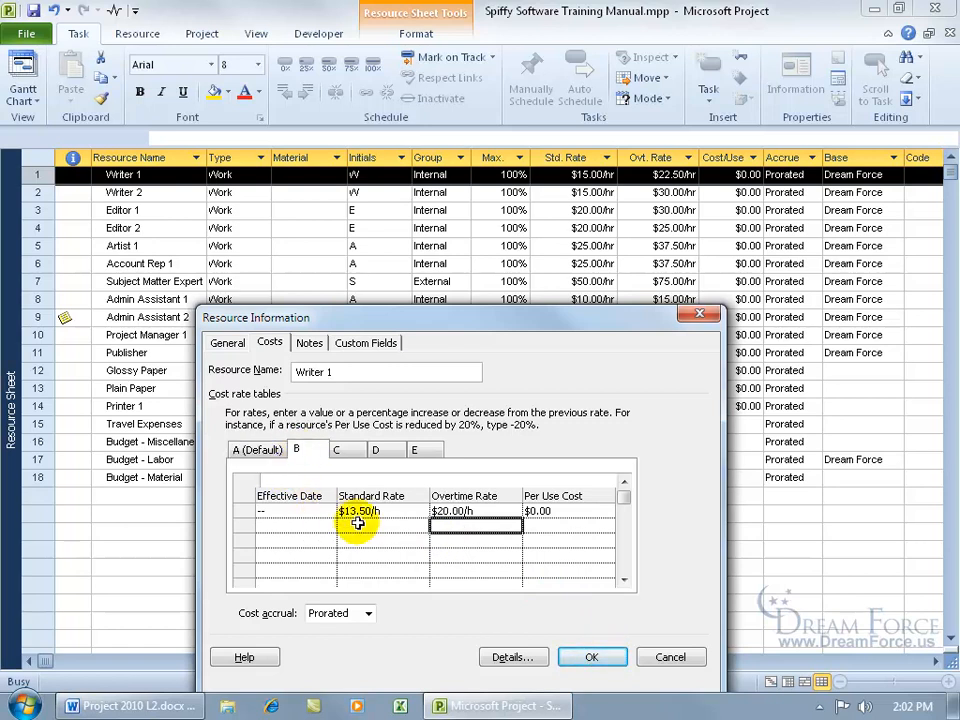
left_click(262, 450)
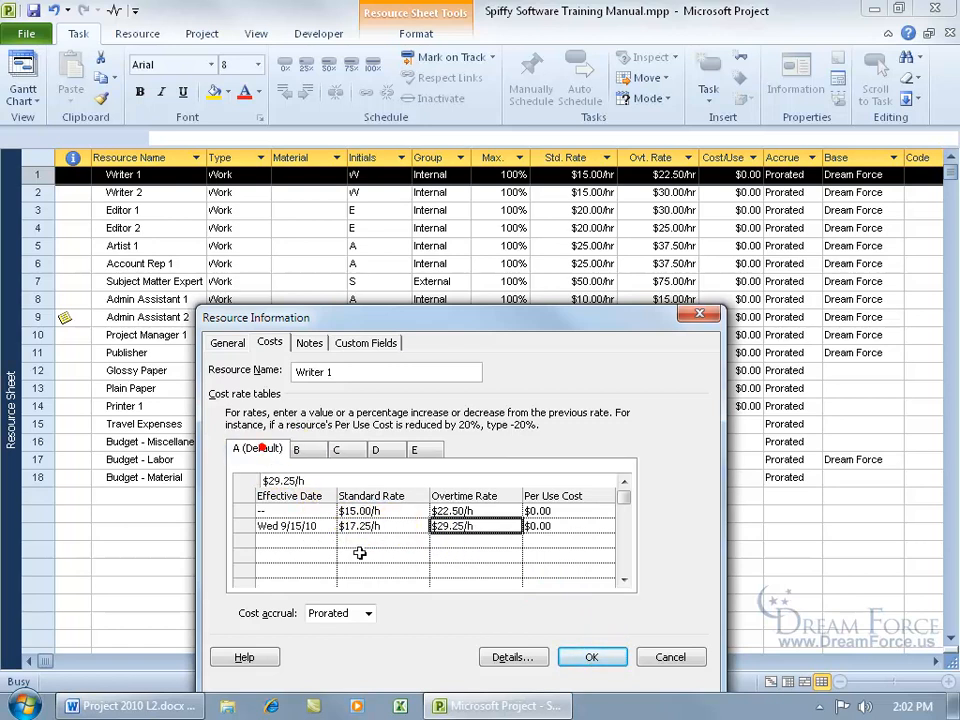
left_click(592, 657)
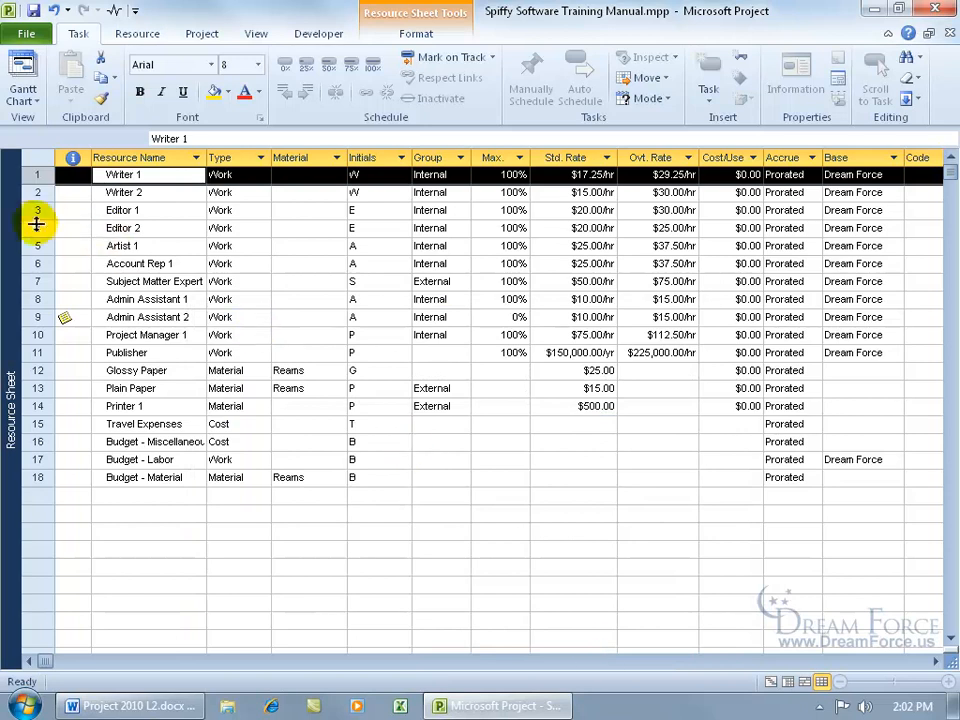
Show the Gantt Chart with the Cost table and examine the total costs of Modify Outline, Review with SME and Write Lessons 1-5
right_click(11, 215)
left_click(50, 268)
right_click(40, 166)
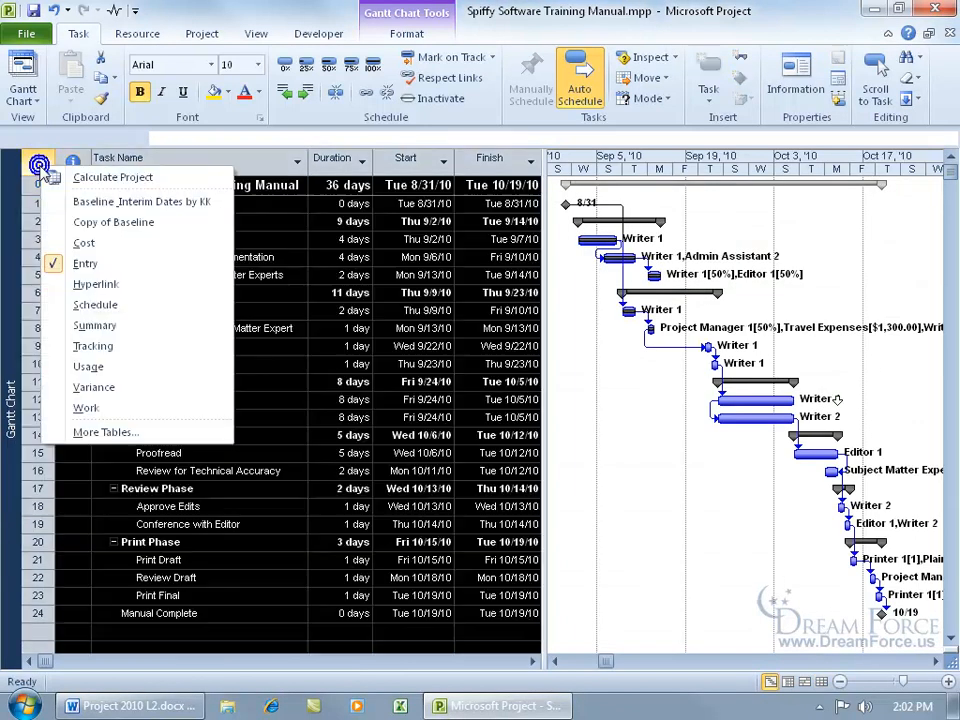
left_click(84, 242)
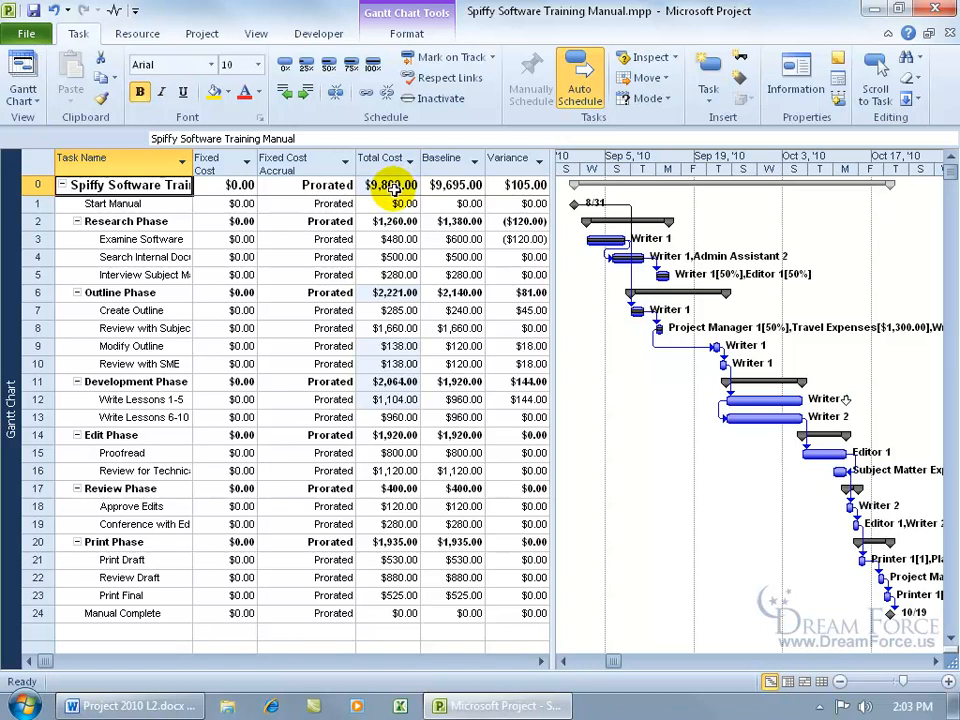
left_click(366, 346)
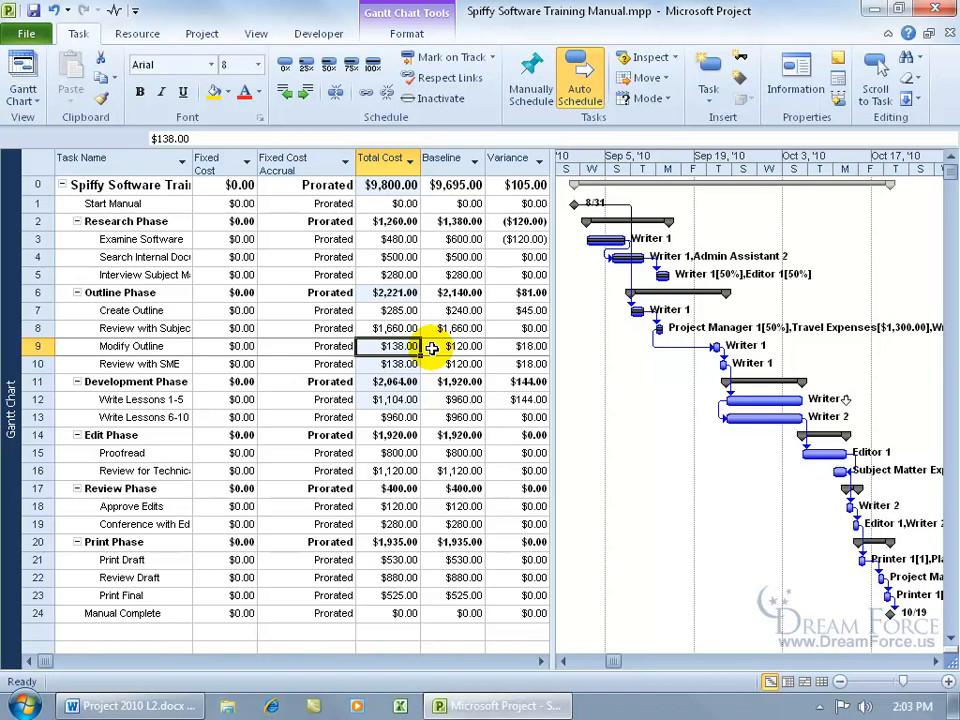
left_click(405, 366)
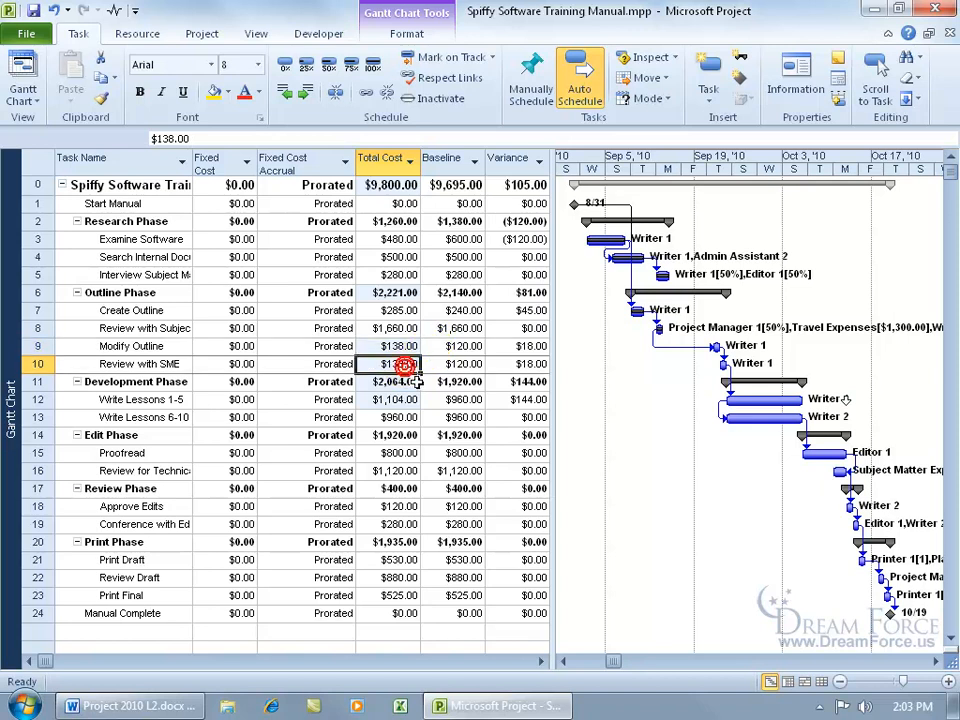
left_click(407, 400)
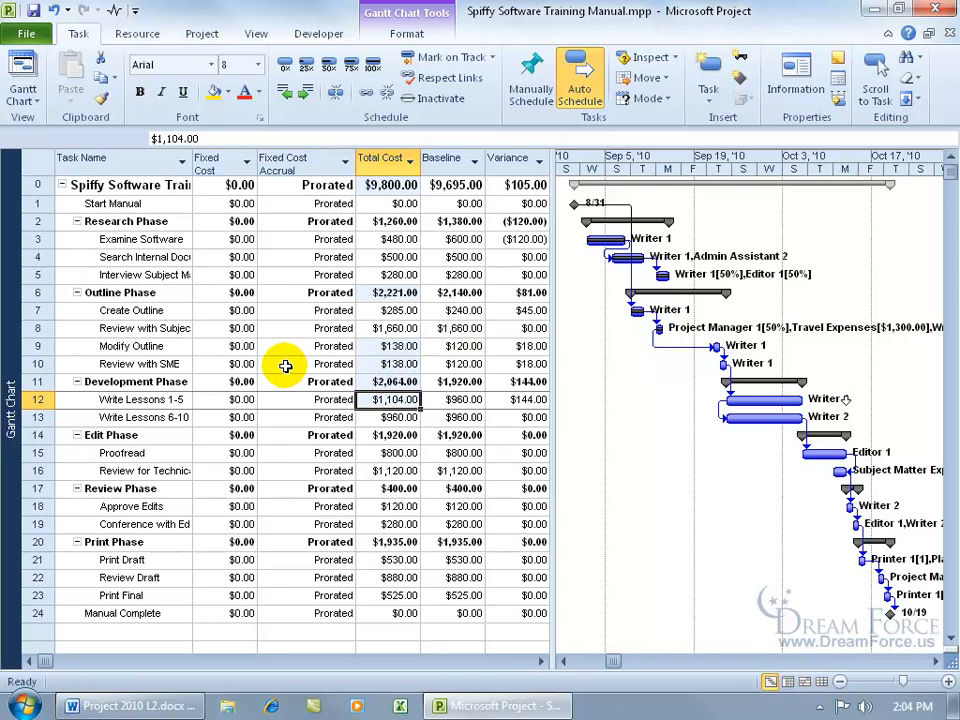
Switch to the Task Usage view and insert a Cost Rate Table column before the Work column
right_click(14, 343)
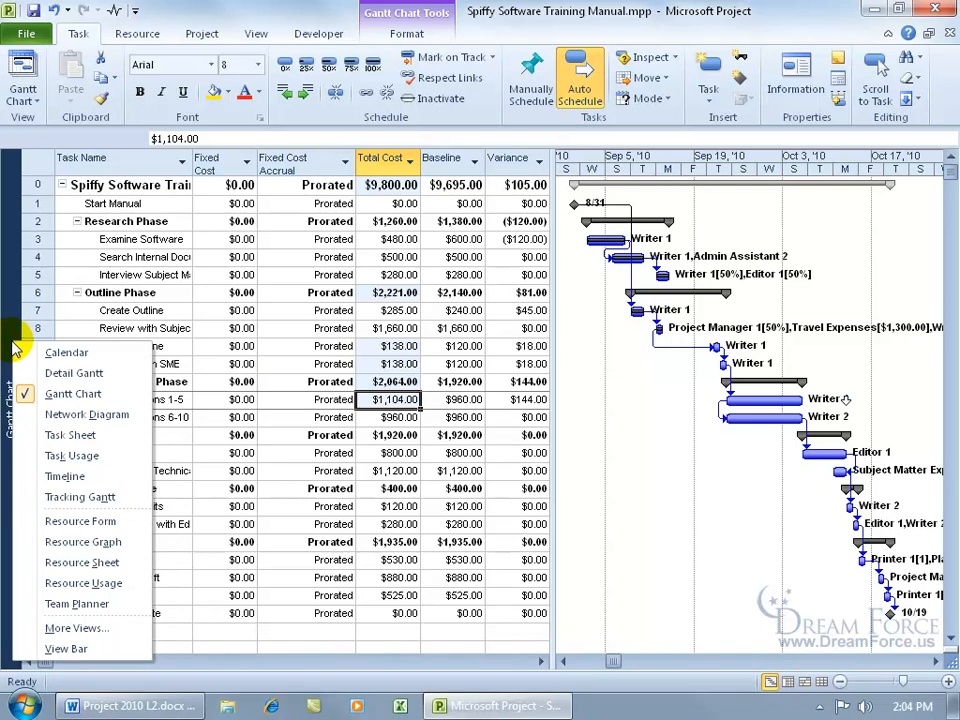
left_click(54, 452)
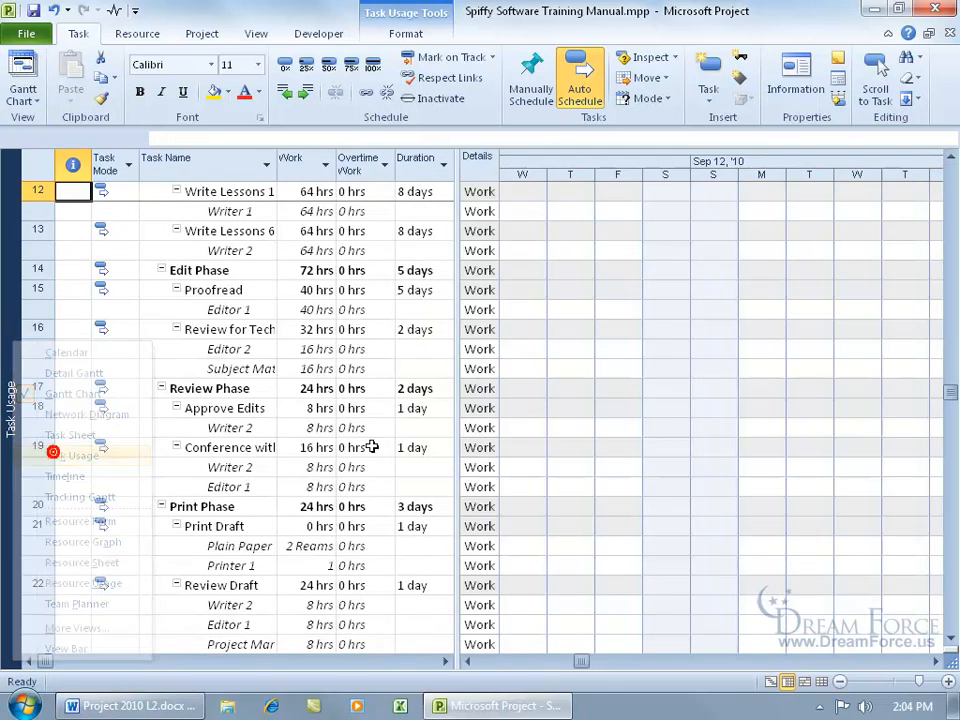
left_click(205, 290)
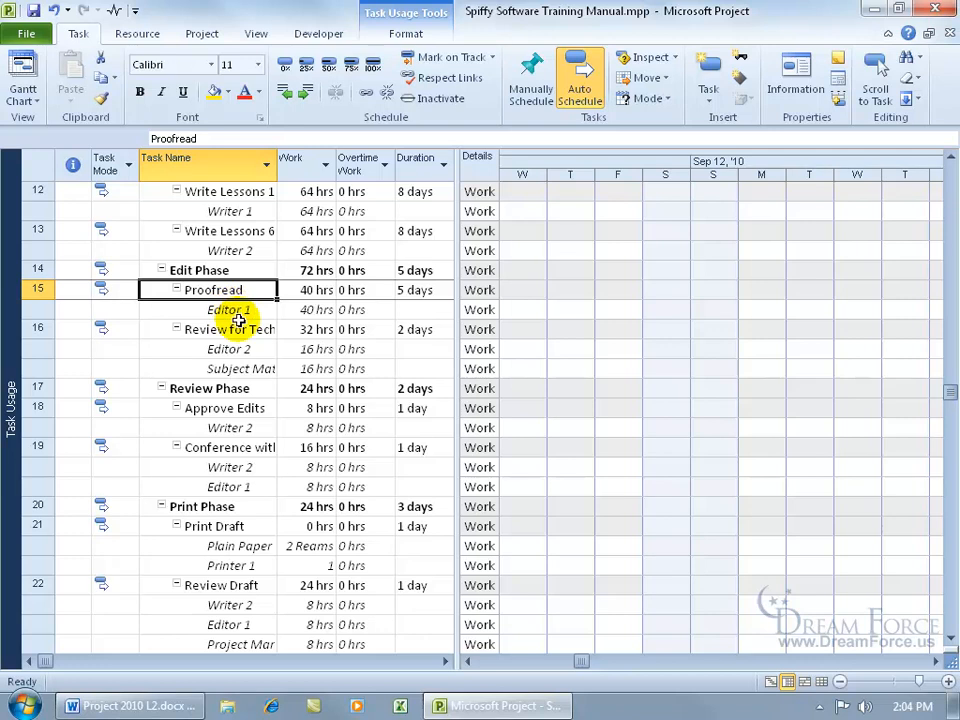
left_click(951, 160)
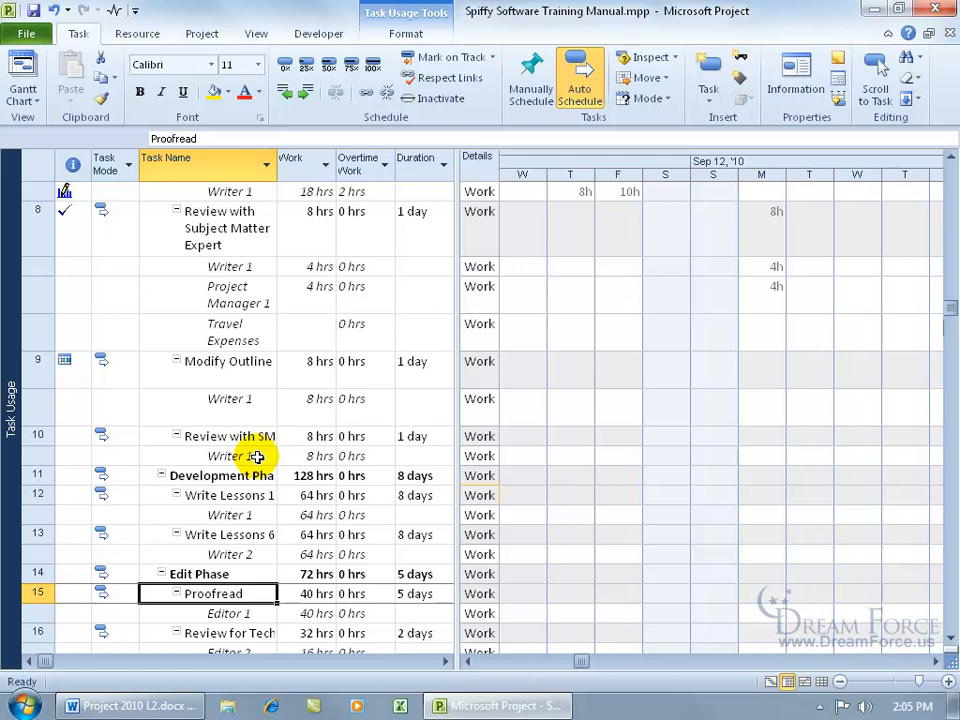
right_click(316, 168)
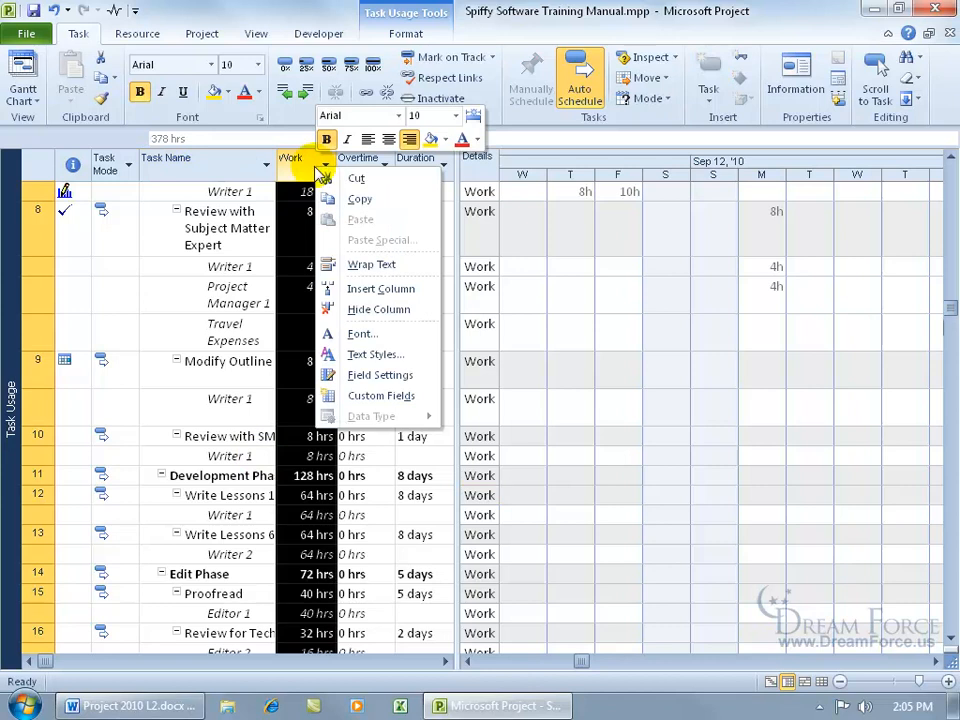
left_click(381, 288)
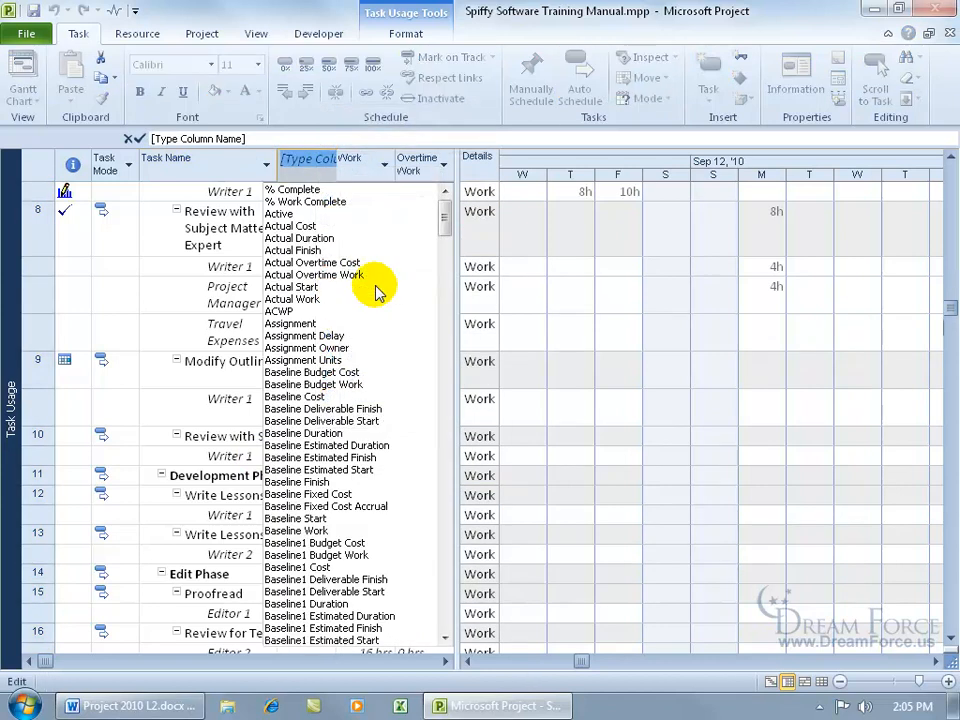
type("cost")
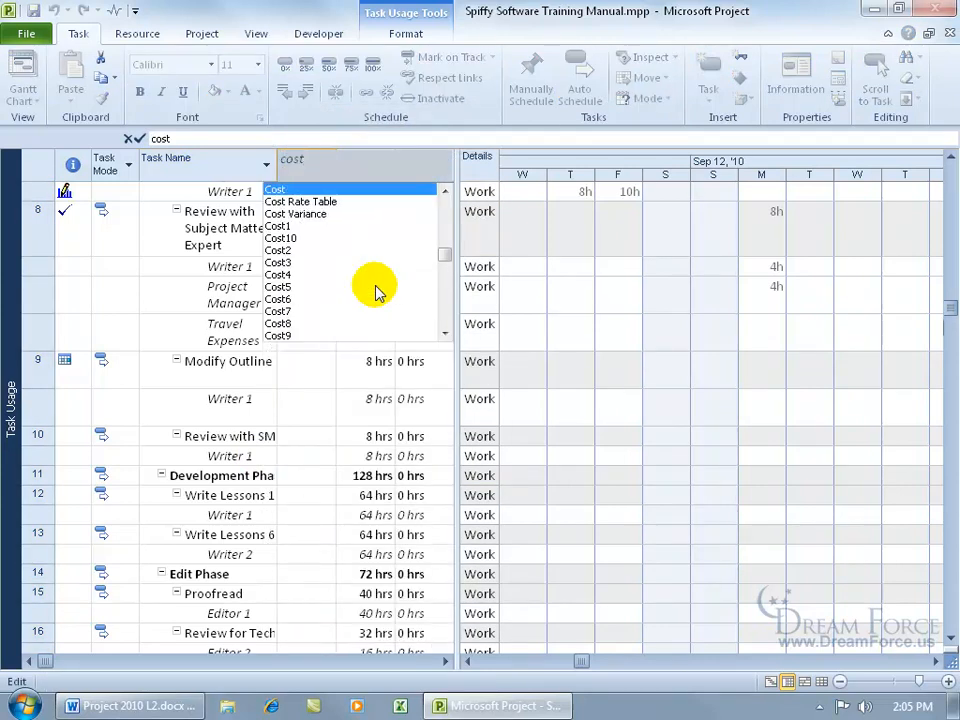
left_click(317, 202)
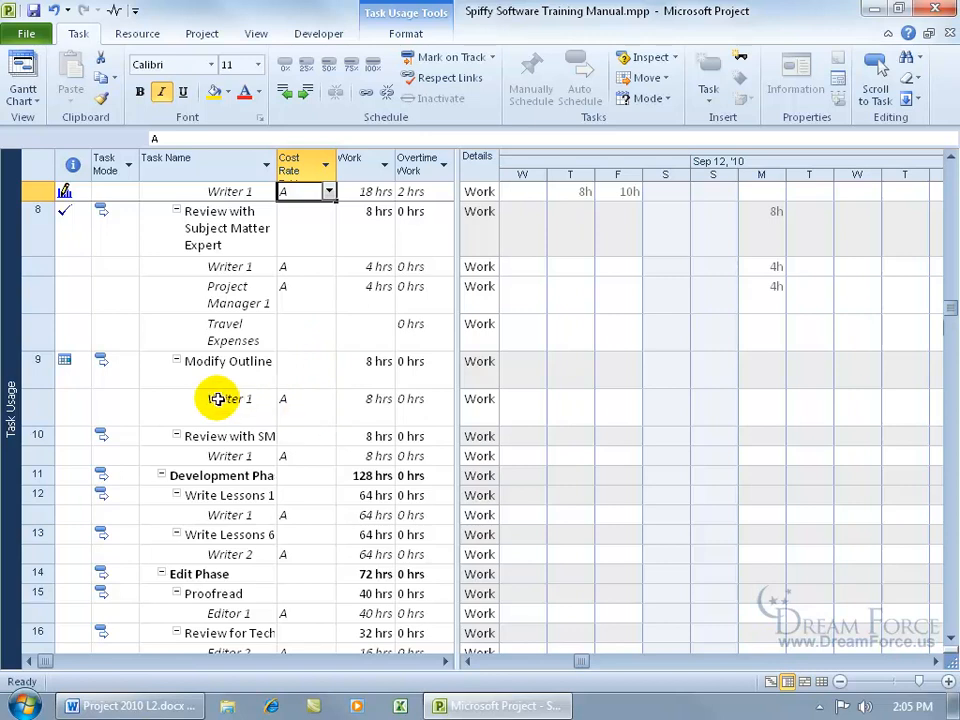
Assign cost rate table B to the Writer 1 assignment under Modify Outline
left_click(306, 402)
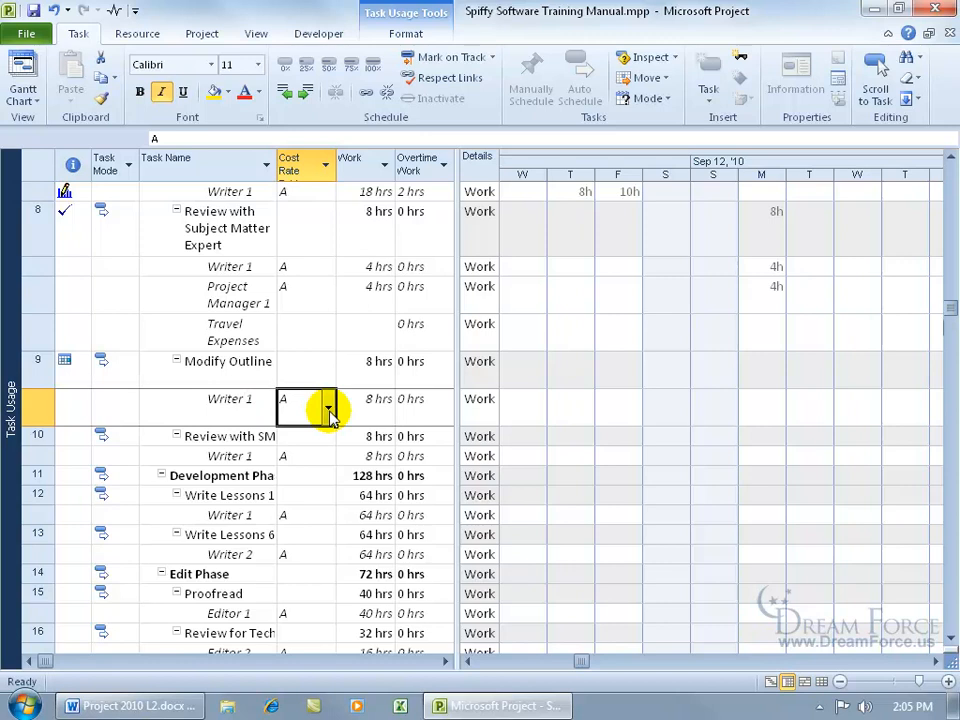
left_click(329, 408)
left_click(313, 446)
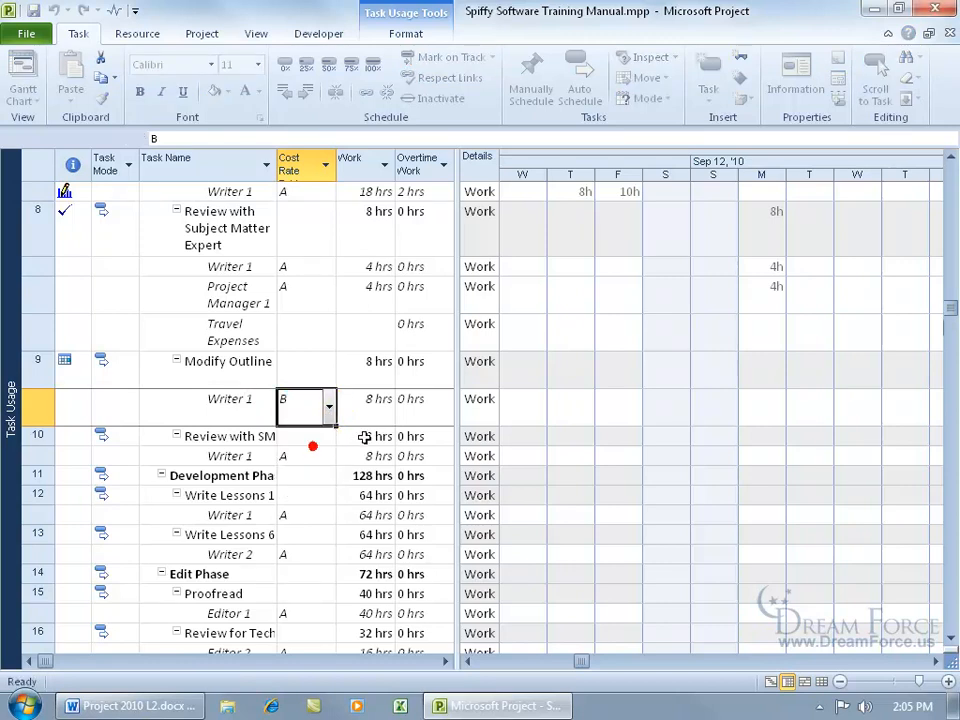
Review the assignment information for Writer 1 on Modify Outline, checking its cost rate table and cost, and close it without changes
left_click(250, 405)
double_click(250, 405)
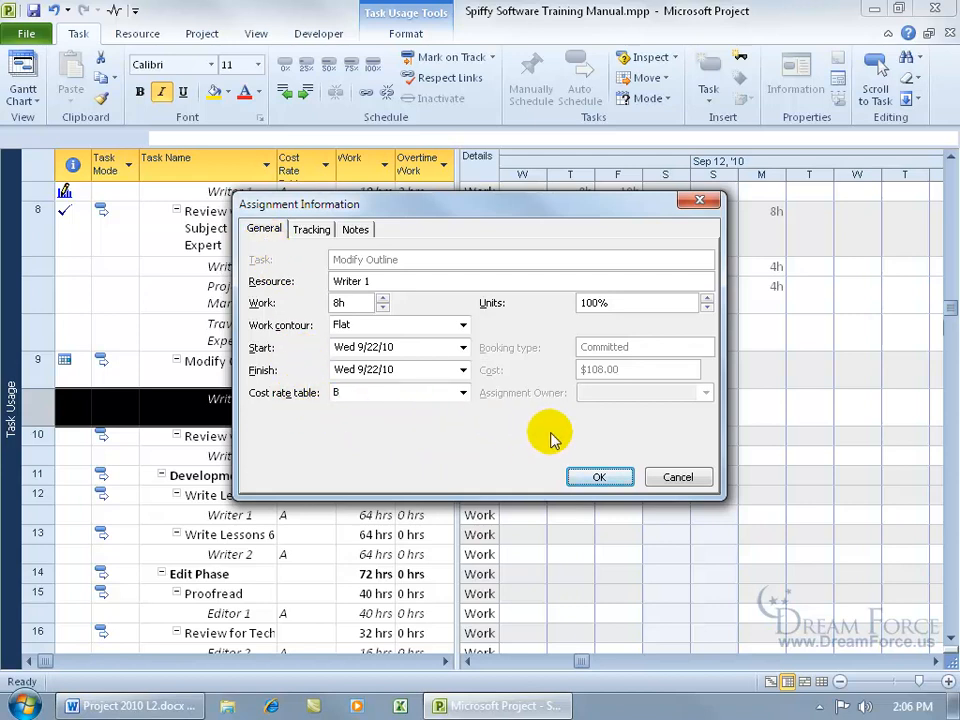
left_click(677, 477)
left_click(308, 405)
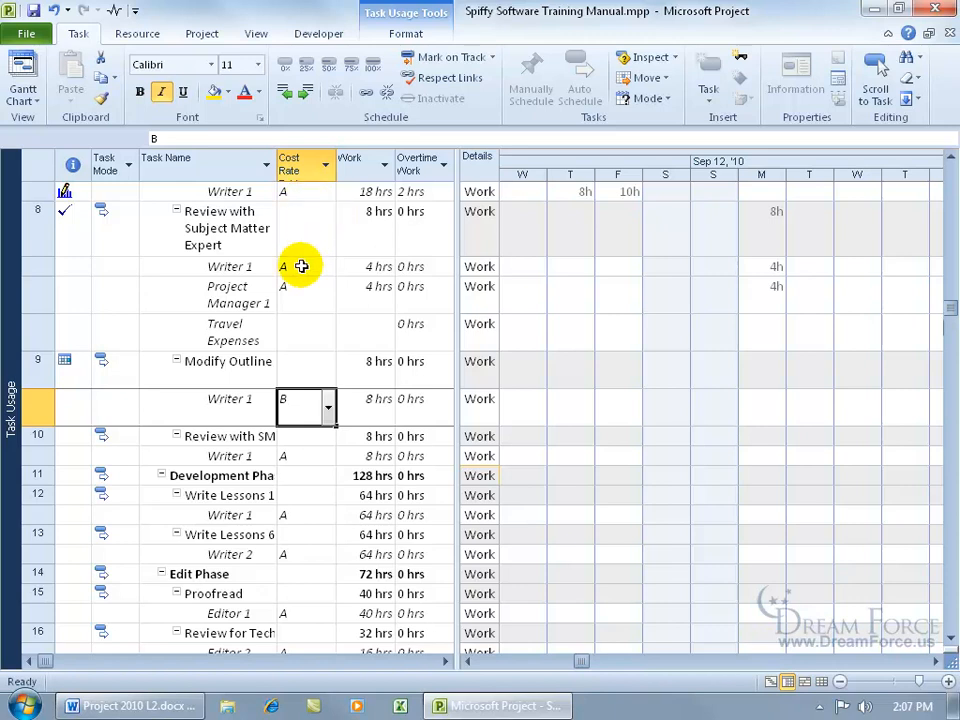
Switch to the Resource Sheet view and open the cost rate tables of Writer 1
right_click(14, 315)
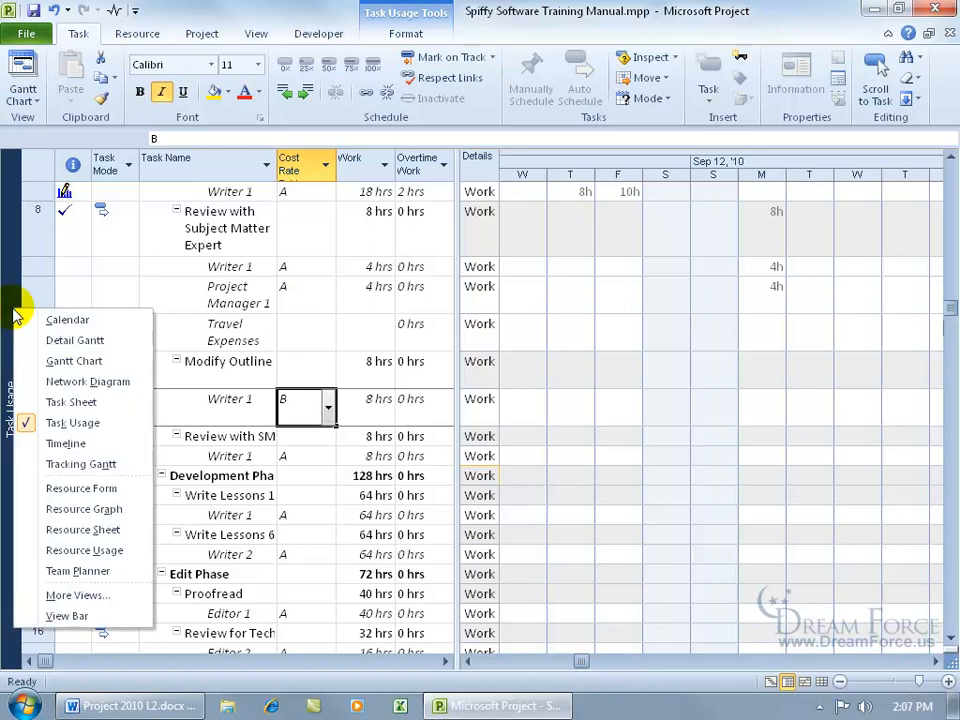
left_click(105, 528)
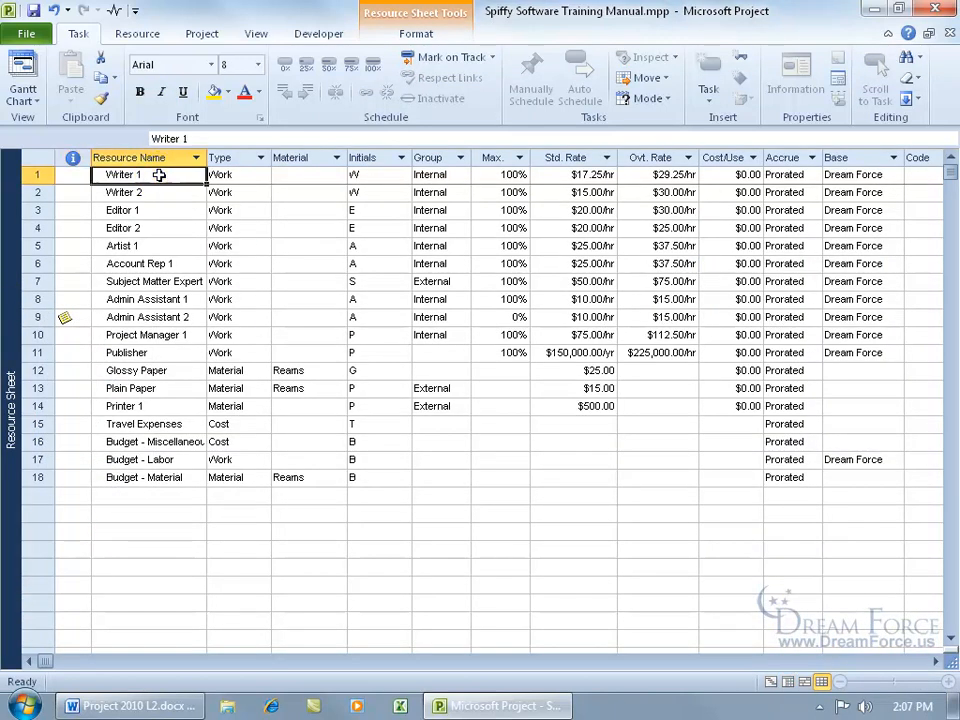
double_click(158, 175)
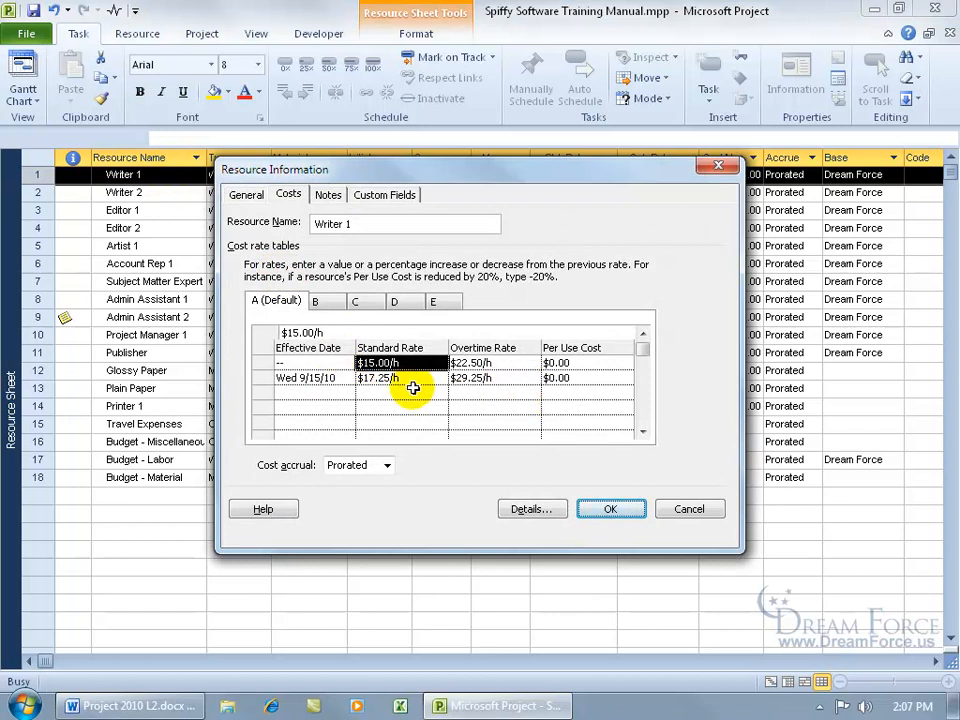
Try removing the 9/15/10 row from cost rate table A, view table B, and discard the changes to Writer 1
left_click(325, 378)
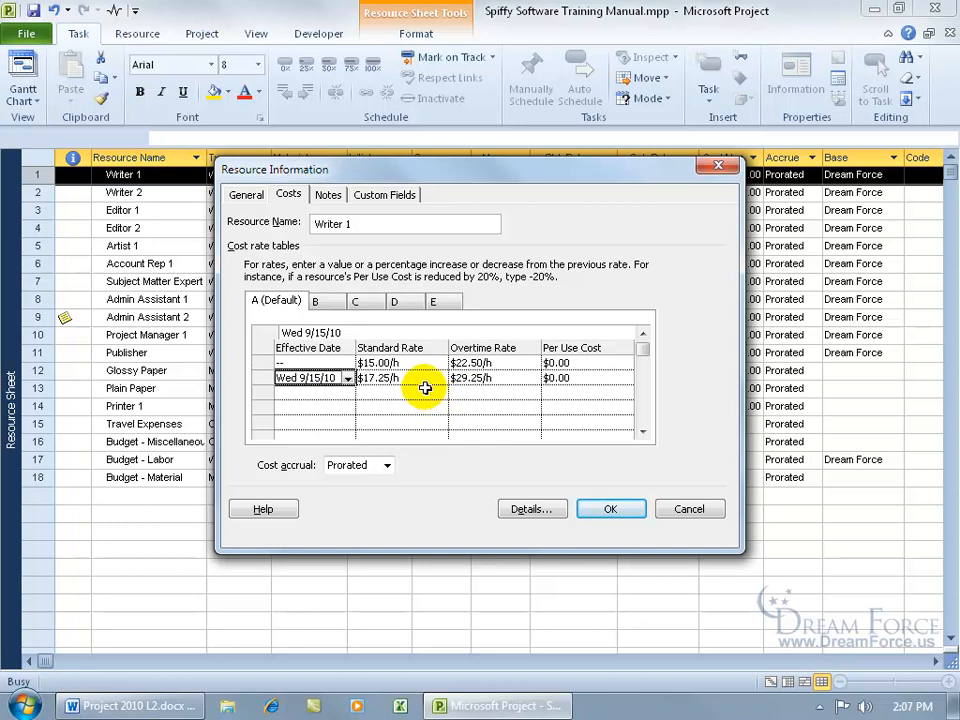
key("Delete")
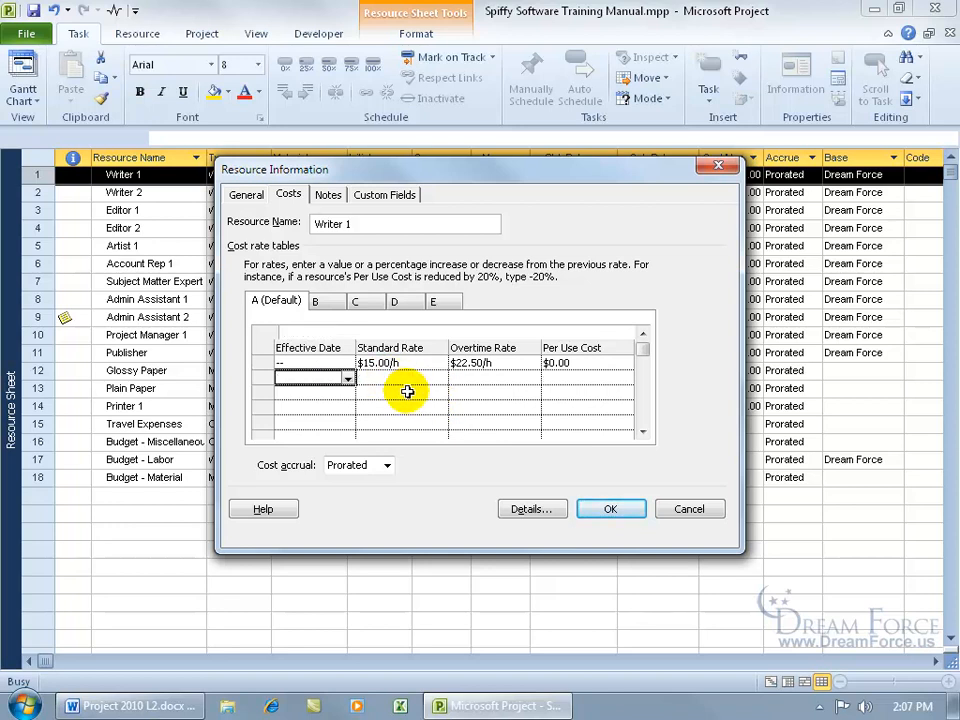
left_click(316, 301)
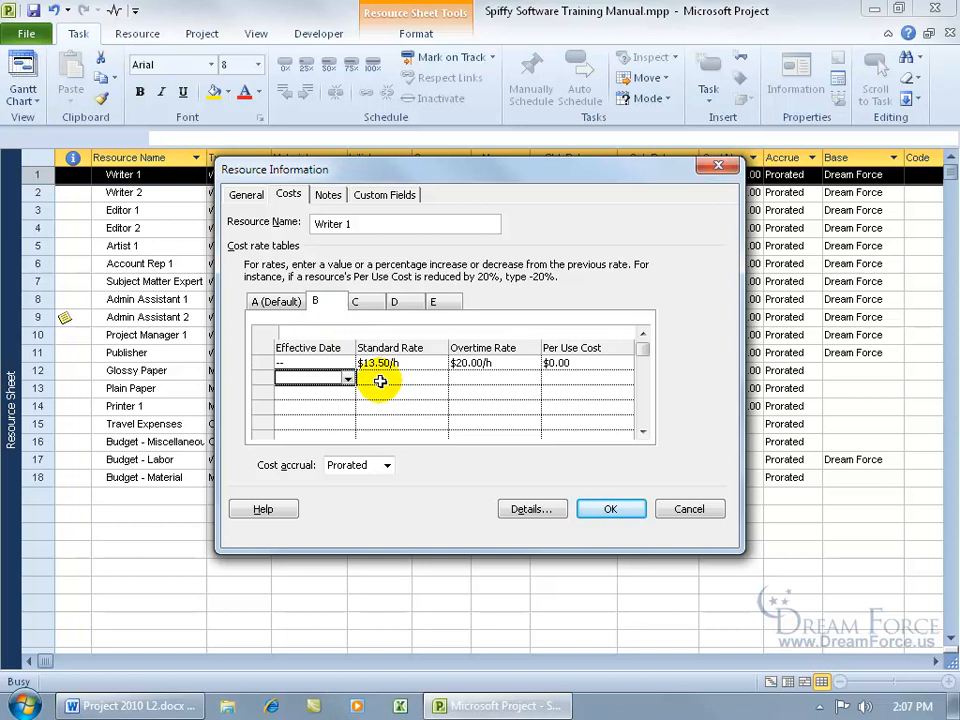
left_click(690, 509)
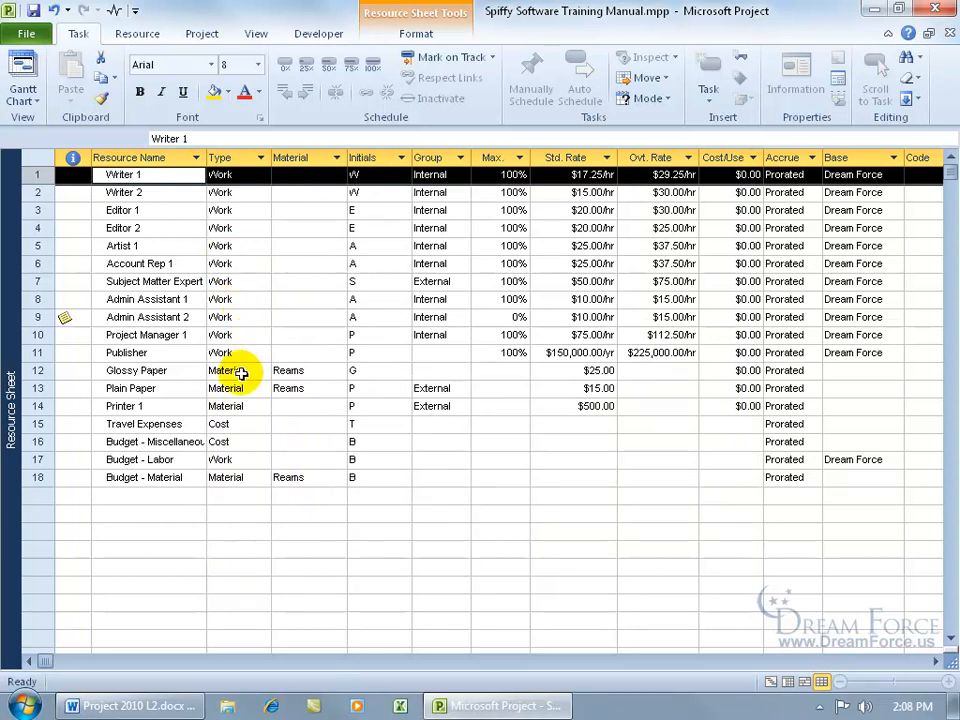
Open the cost rate tables of the Glossy Paper material resource and select the empty standard rate cell in table A's second row
left_click(241, 373)
double_click(180, 368)
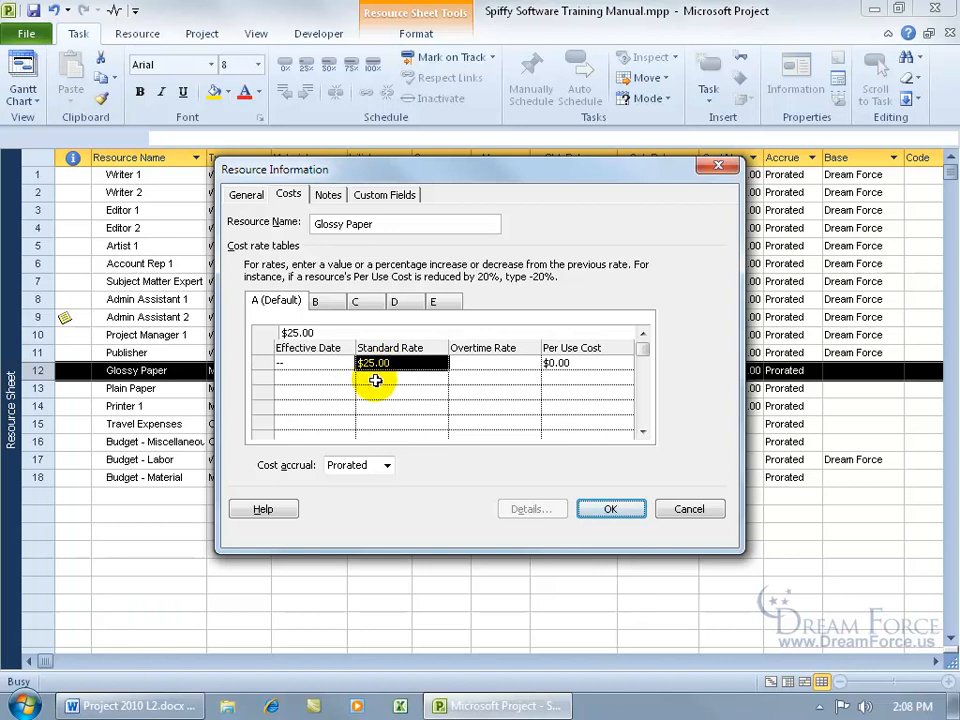
left_click(375, 378)
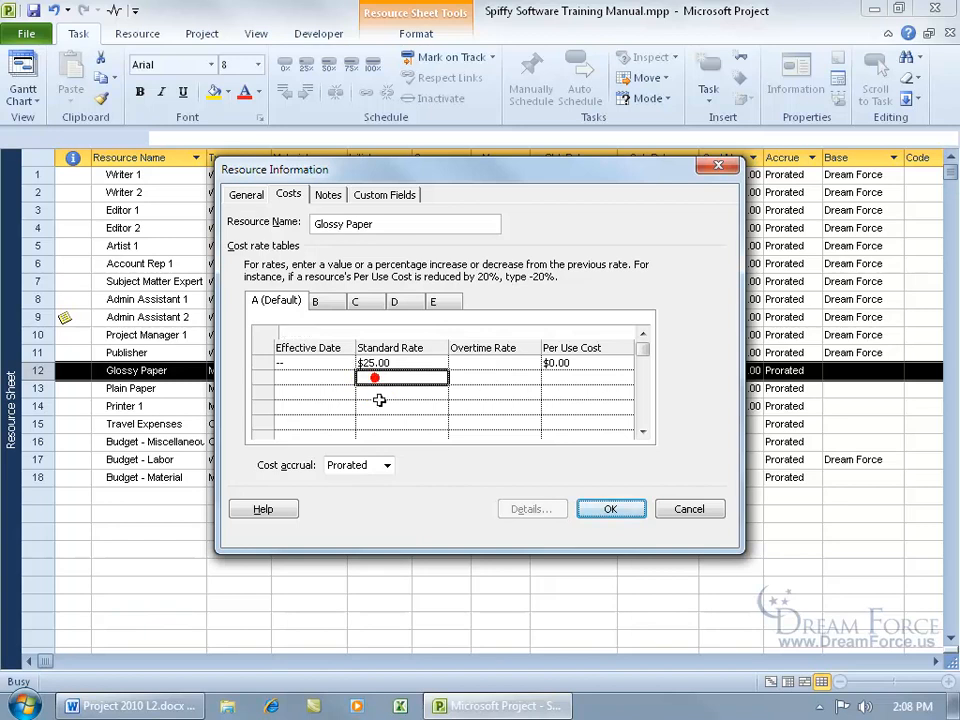